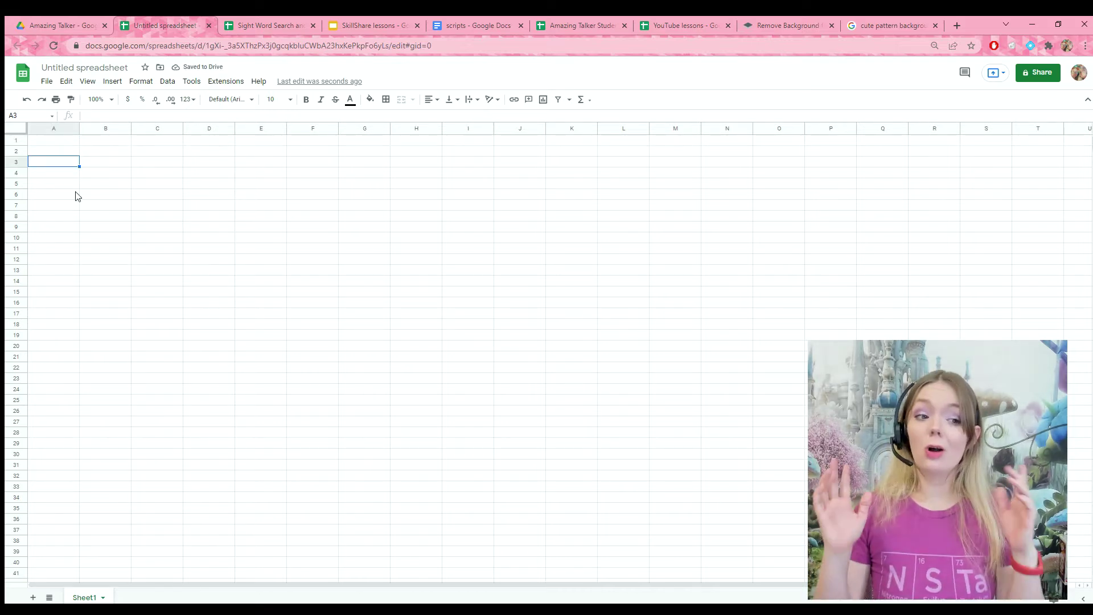
# Resize all columns and rows of the sheet uniformly to form large, roughly square cells.
pyautogui.click(8, 128)
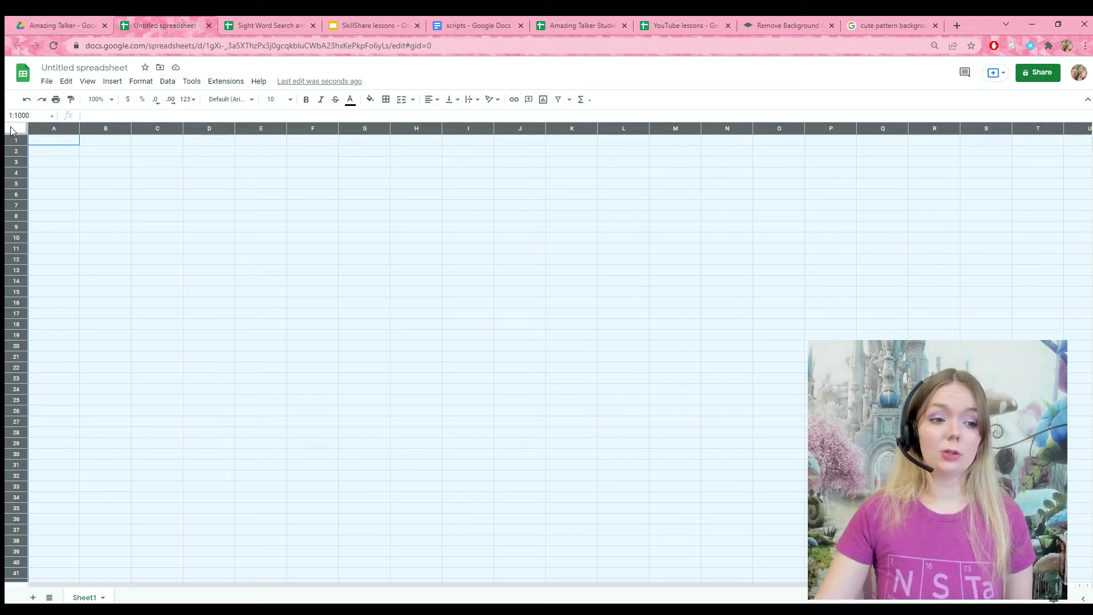
pyautogui.moveTo(129, 122); pyautogui.dragTo(153, 123)
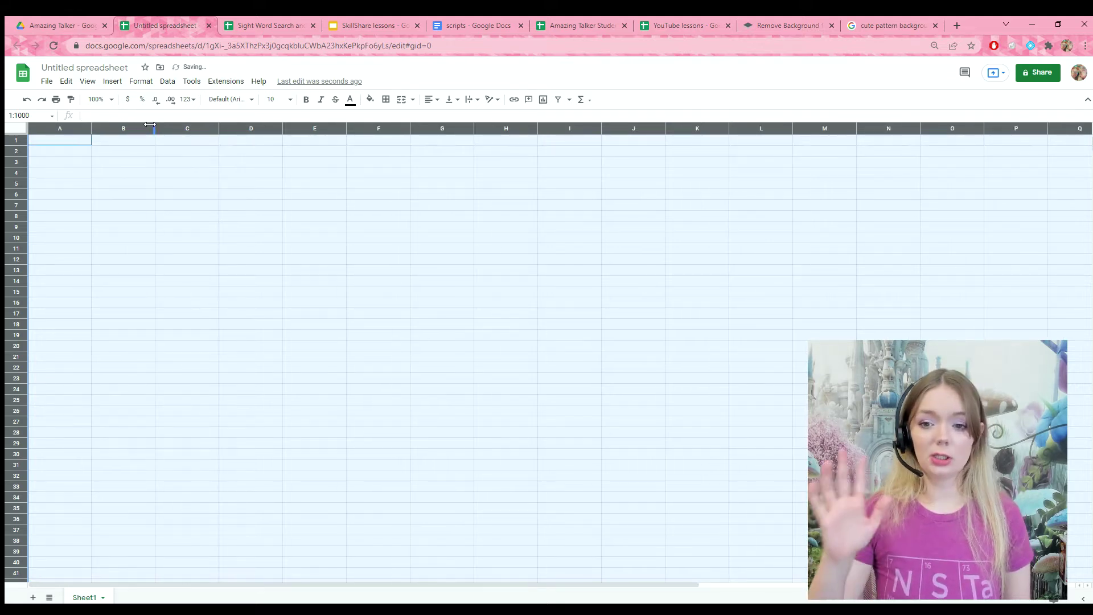
pyautogui.moveTo(149, 123); pyautogui.dragTo(164, 123)
pyautogui.click(169, 124)
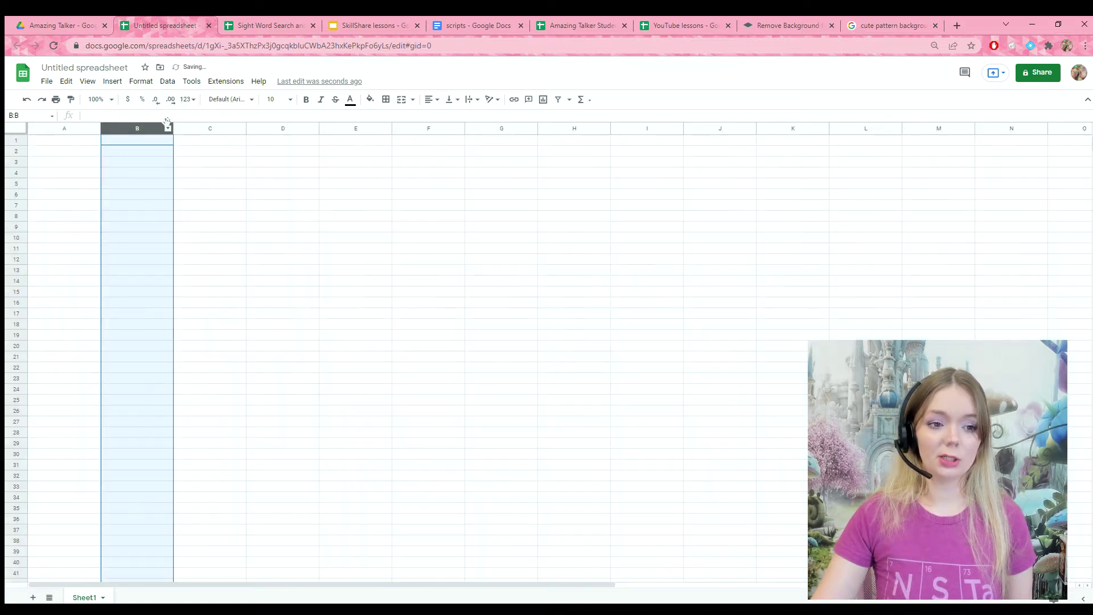
pyautogui.click(11, 124)
pyautogui.moveTo(173, 122); pyautogui.dragTo(127, 123)
pyautogui.moveTo(16, 145); pyautogui.dragTo(16, 175)
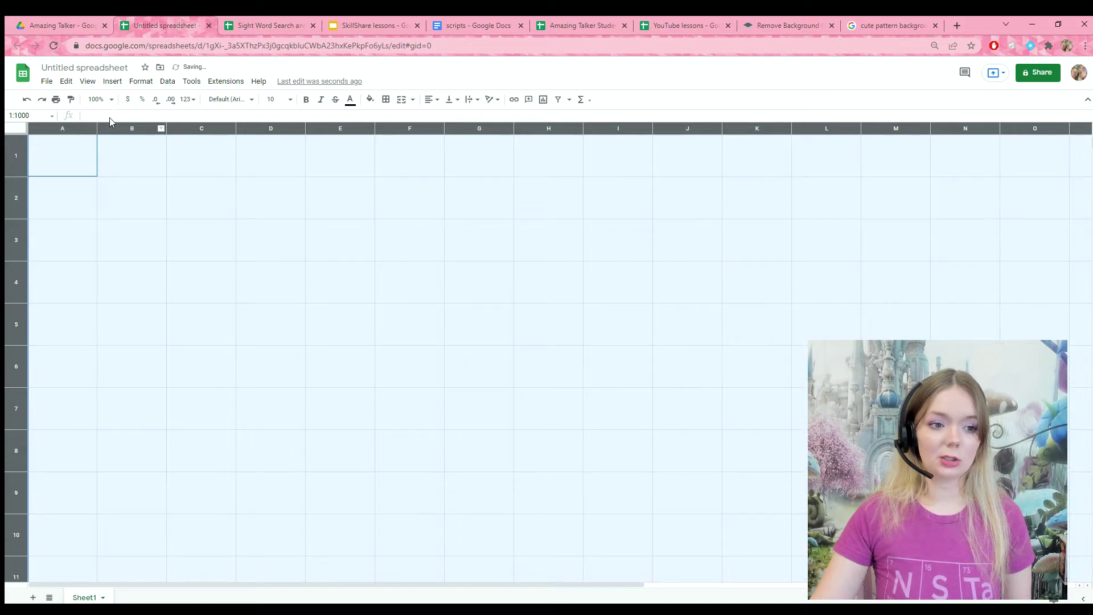
pyautogui.moveTo(97, 123); pyautogui.dragTo(78, 123)
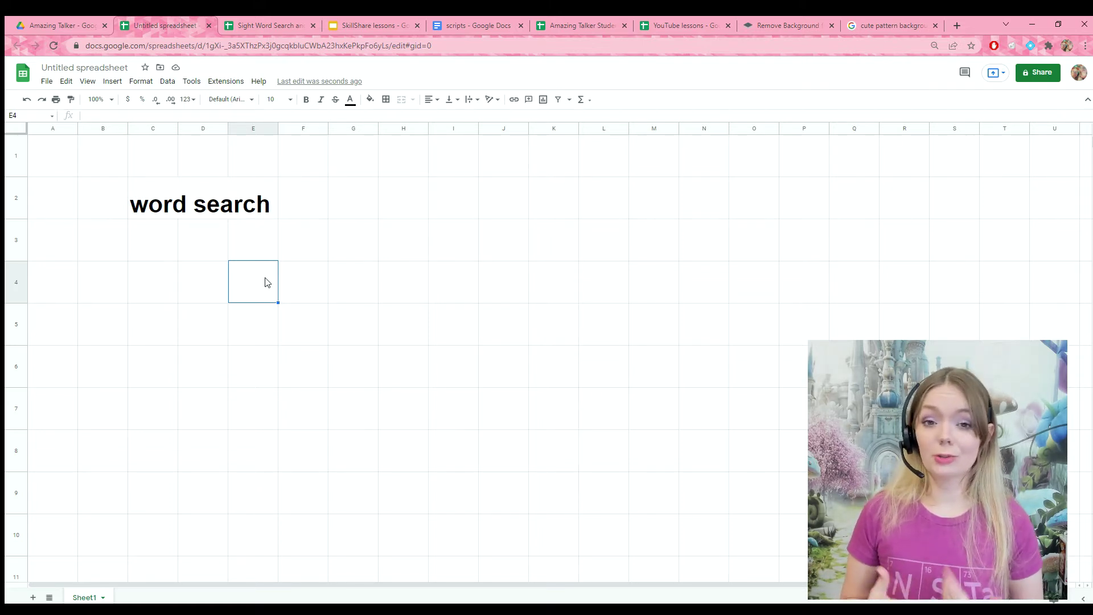
# Enter the word "tiger" across cells C4 to G4, one letter per cell.
pyautogui.click(174, 288)
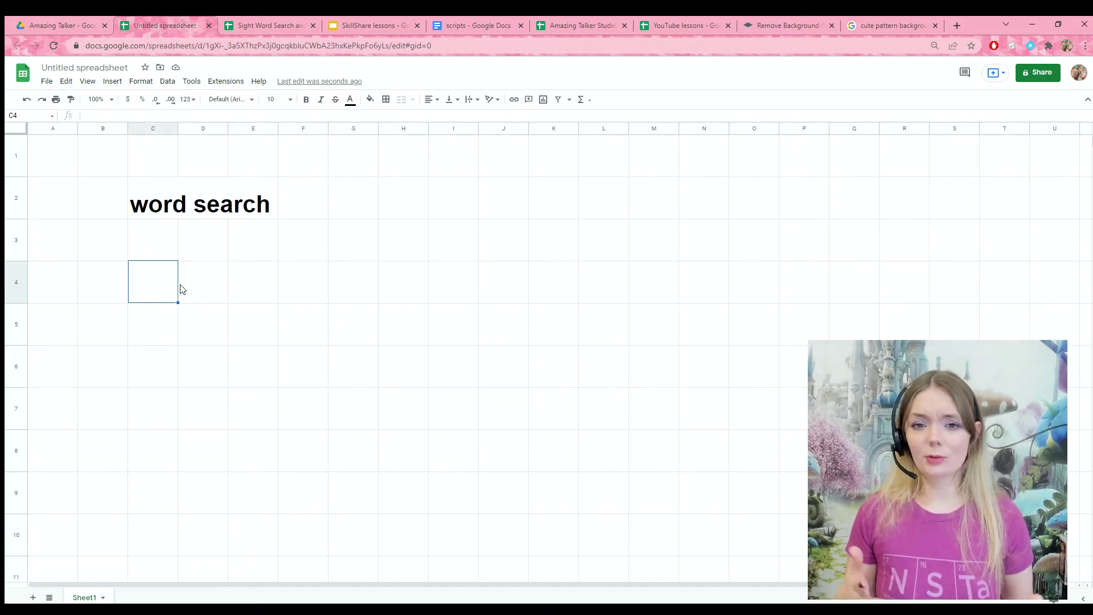
pyautogui.write('t')
pyautogui.press('Tab')
pyautogui.write('i')
pyautogui.press('Tab')
pyautogui.write('g')
pyautogui.press('Tab')
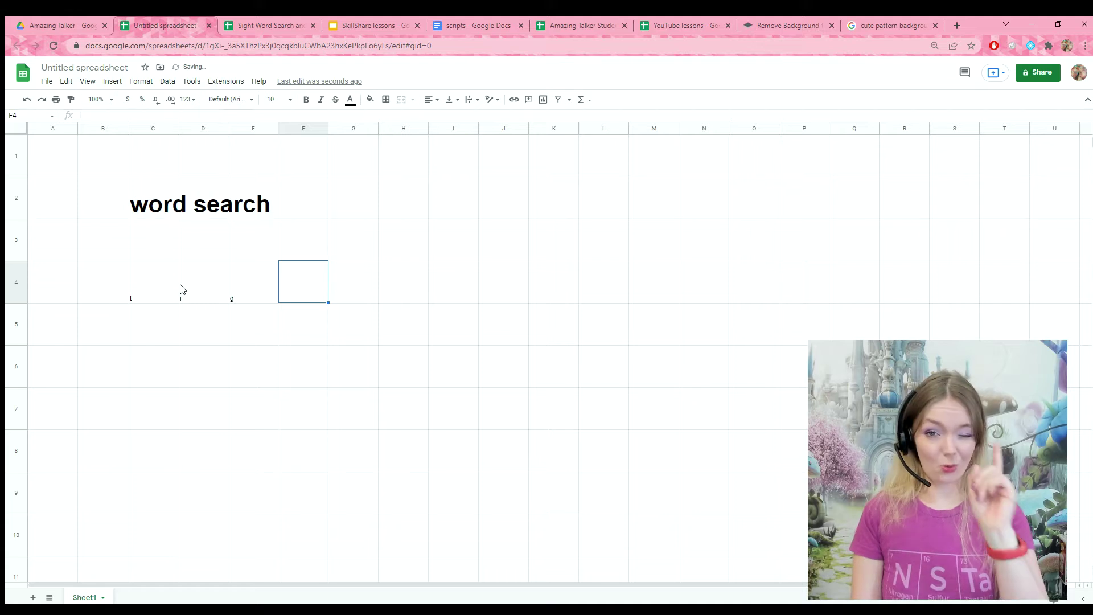
pyautogui.write('e')
pyautogui.press('Tab')
pyautogui.write('r')
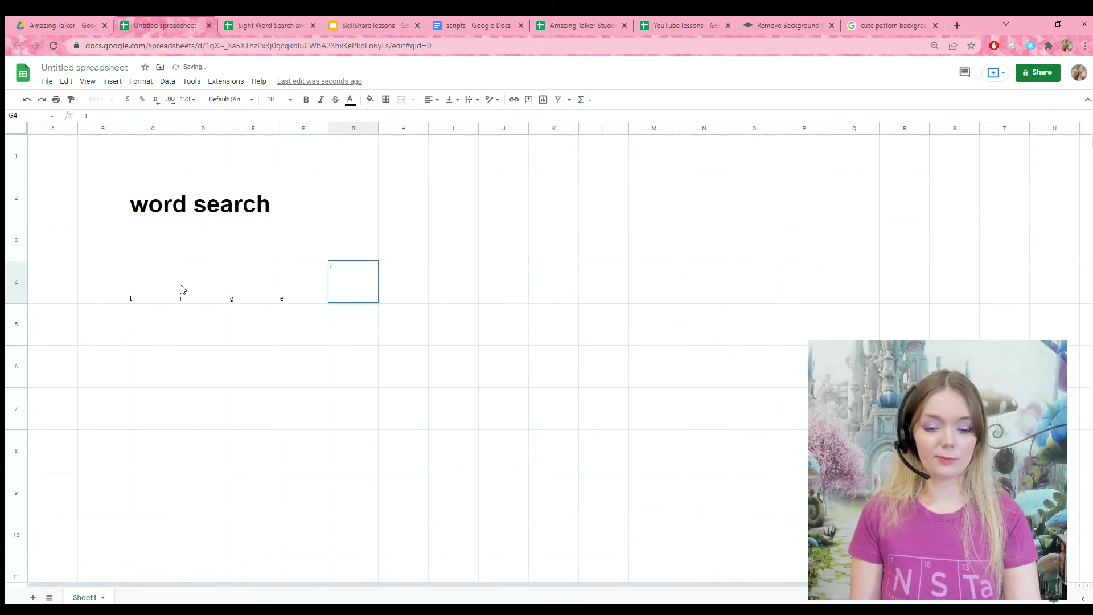
pyautogui.press('Tab')
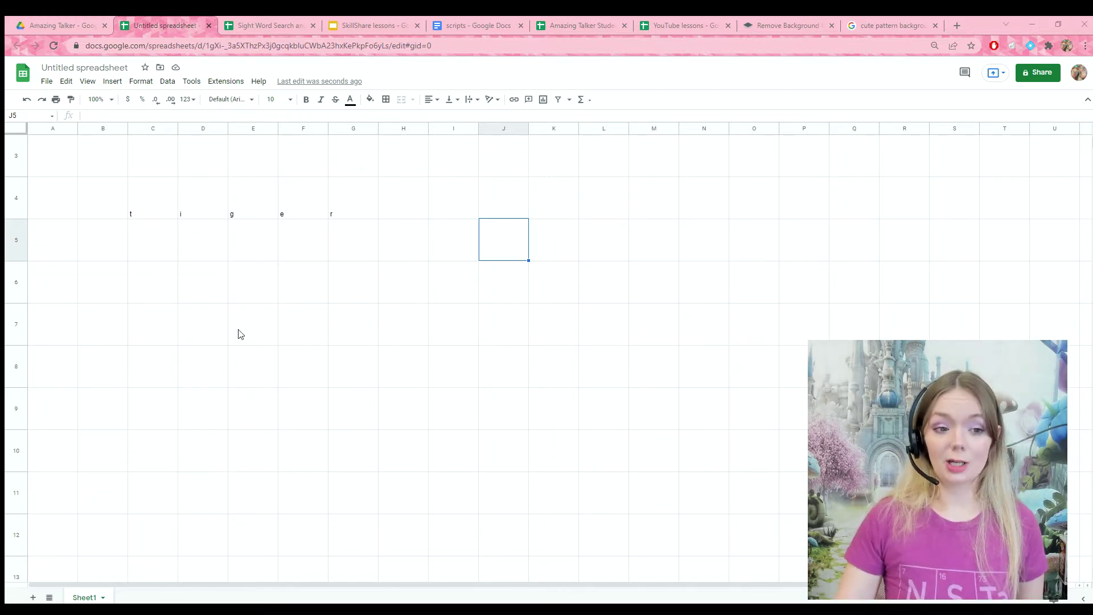
# Center the contents of the five-by-five range C4:G8 horizontally and align them vertically to the middle.
pyautogui.moveTo(138, 203); pyautogui.dragTo(334, 378)
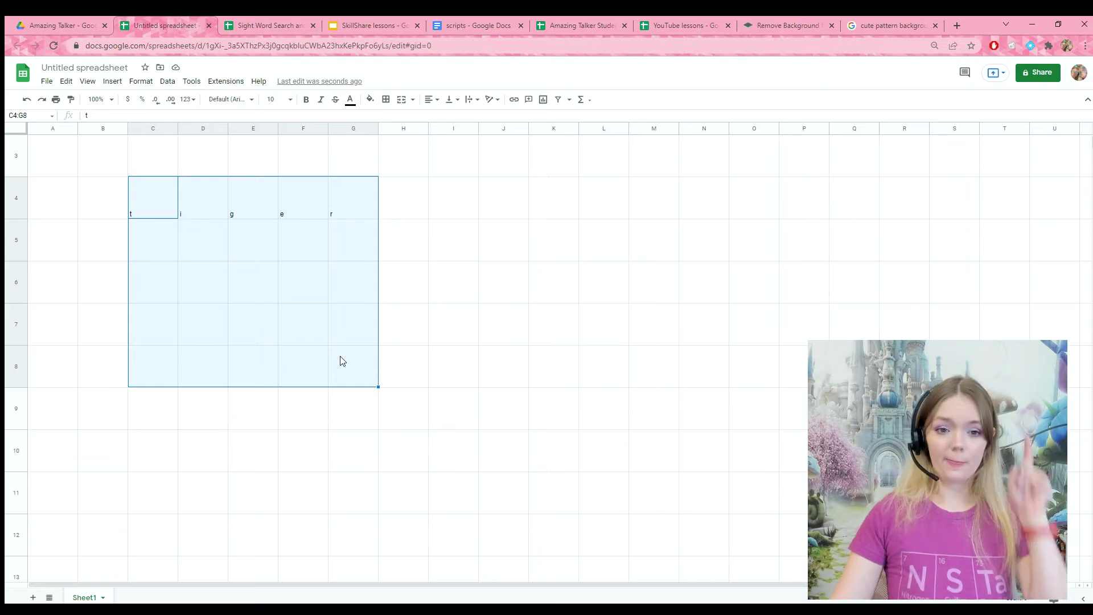
pyautogui.click(433, 100)
pyautogui.click(437, 113)
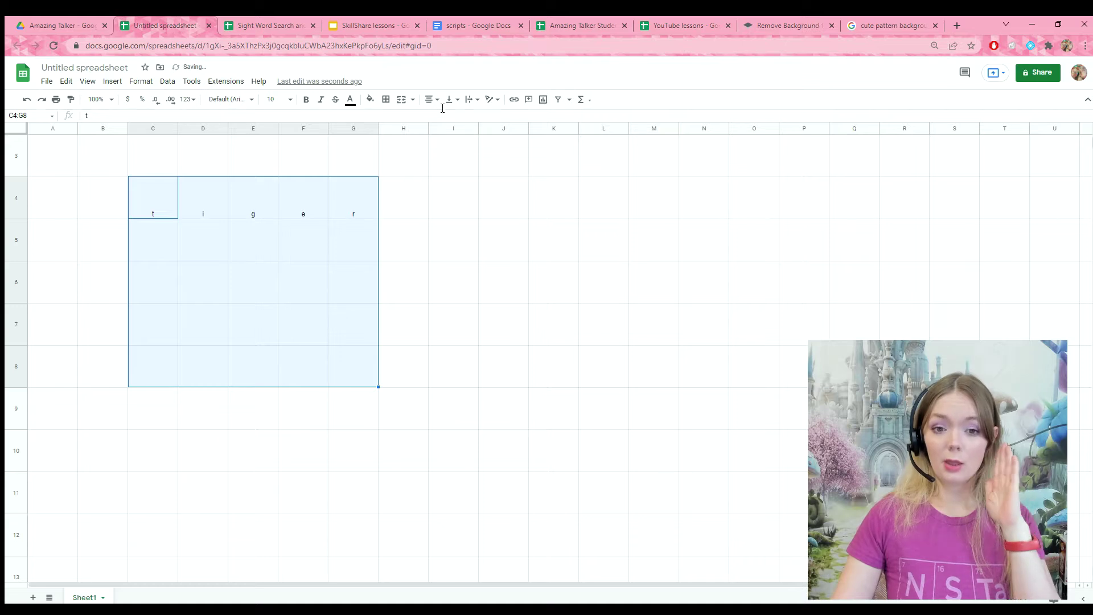
pyautogui.click(452, 100)
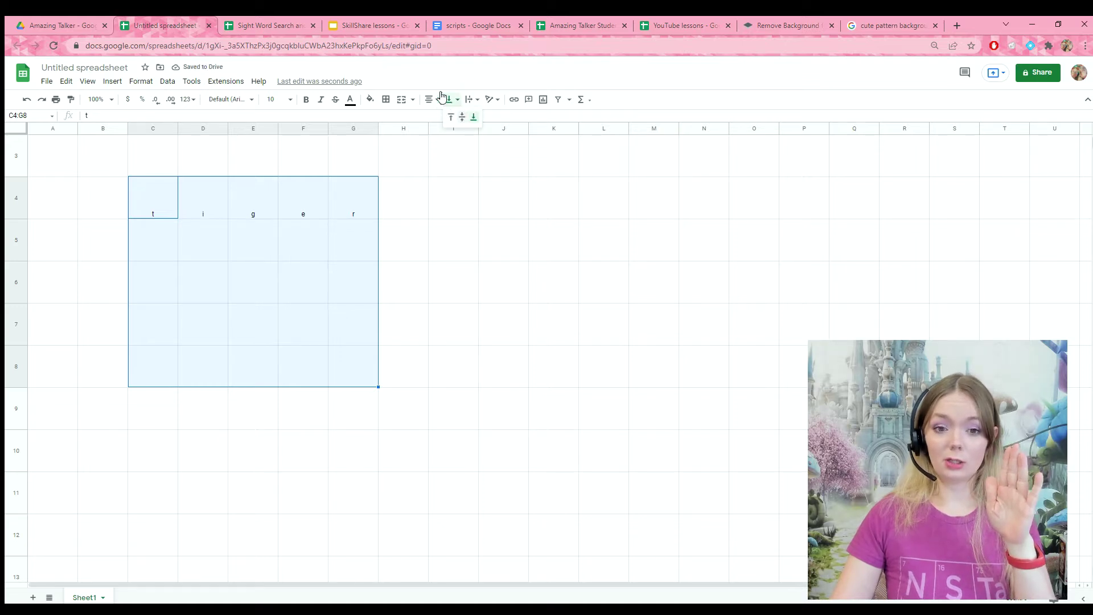
pyautogui.click(452, 100)
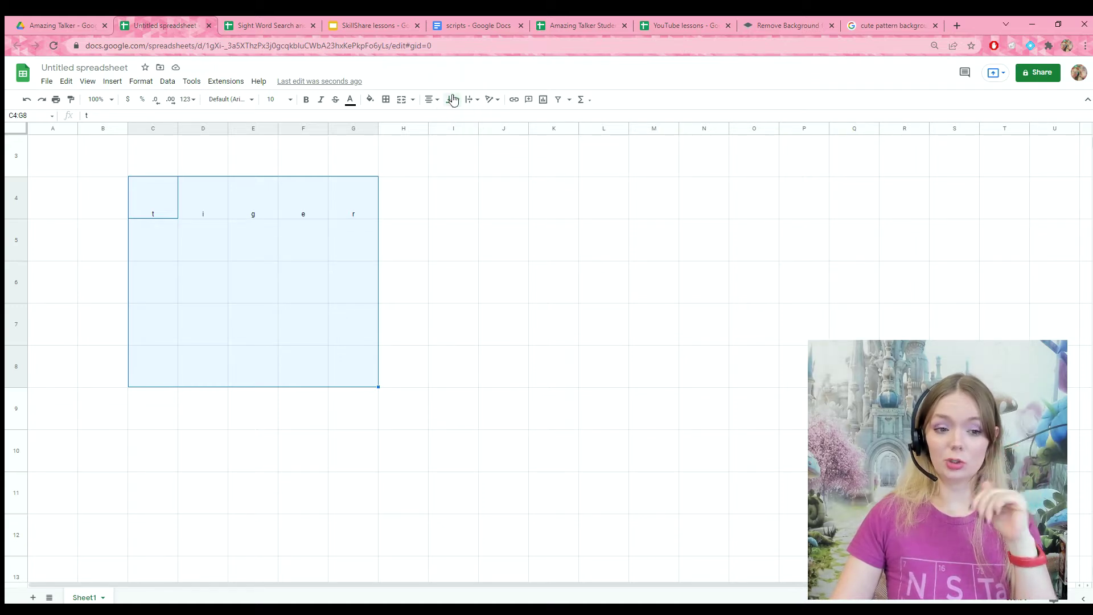
pyautogui.click(453, 100)
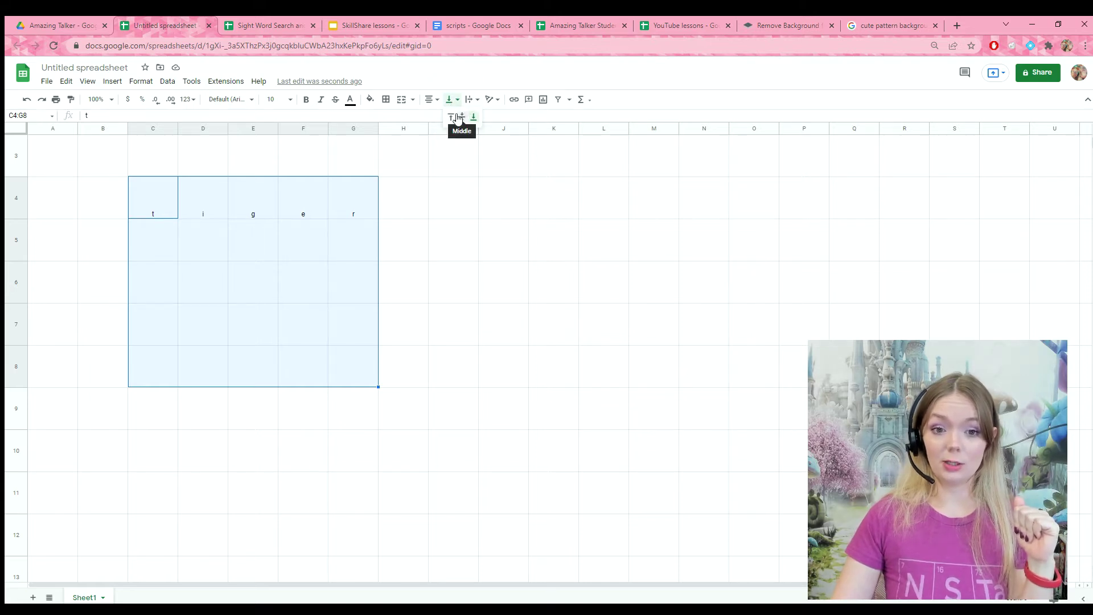
pyautogui.click(458, 118)
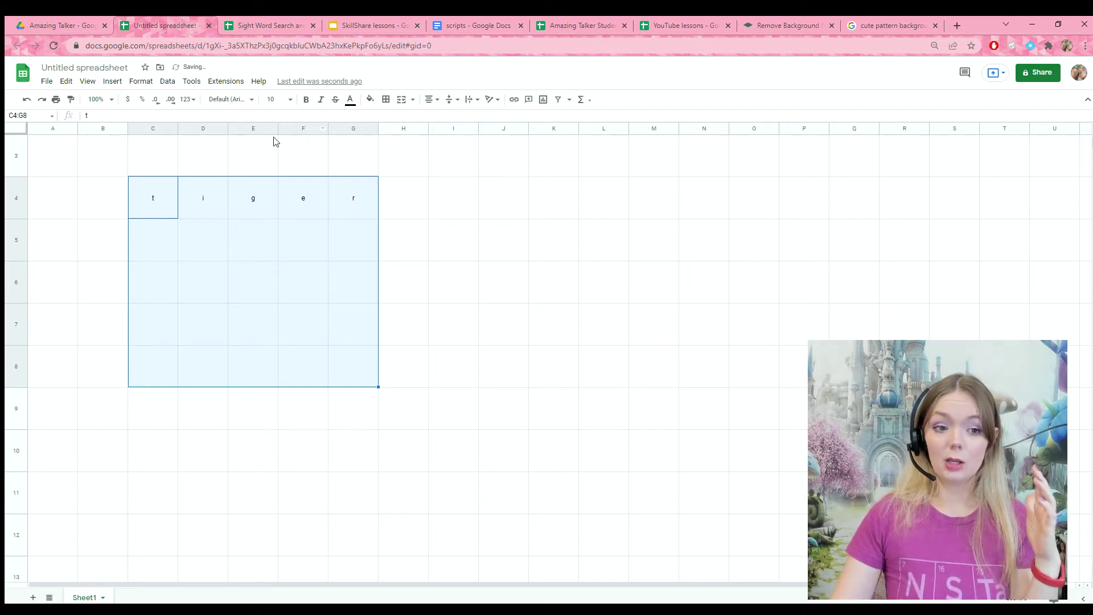
# Make the text in C4:G8 bold and set its font size to 36.
pyautogui.click(298, 98)
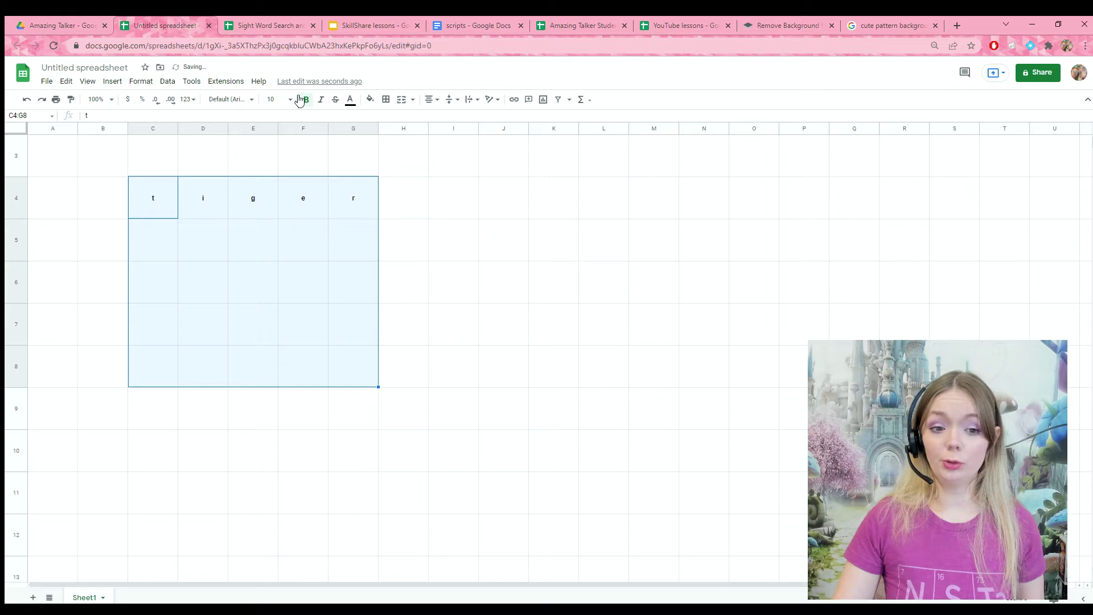
pyautogui.click(282, 99)
pyautogui.click(267, 282)
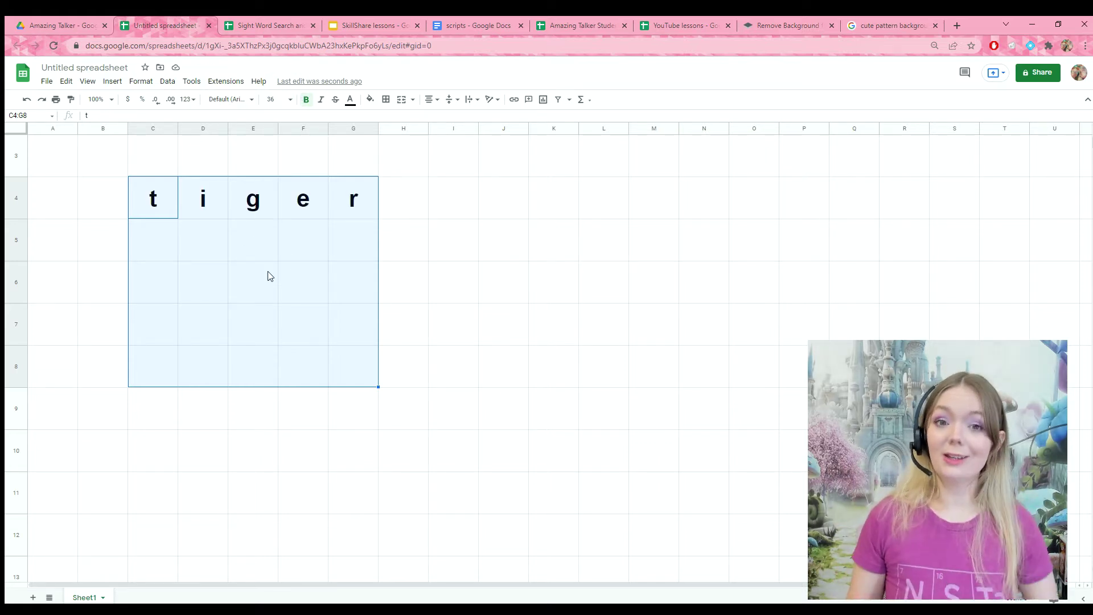
# Apply borders to all cells in C4:G8 and set them to the medium-thickness solid line style.
pyautogui.click(386, 99)
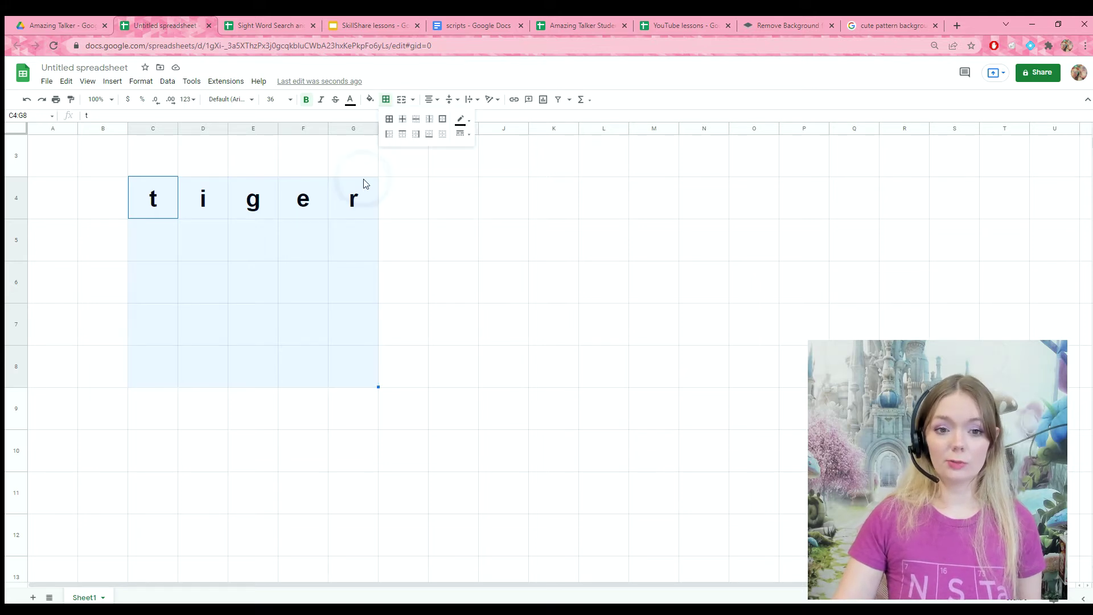
pyautogui.click(388, 119)
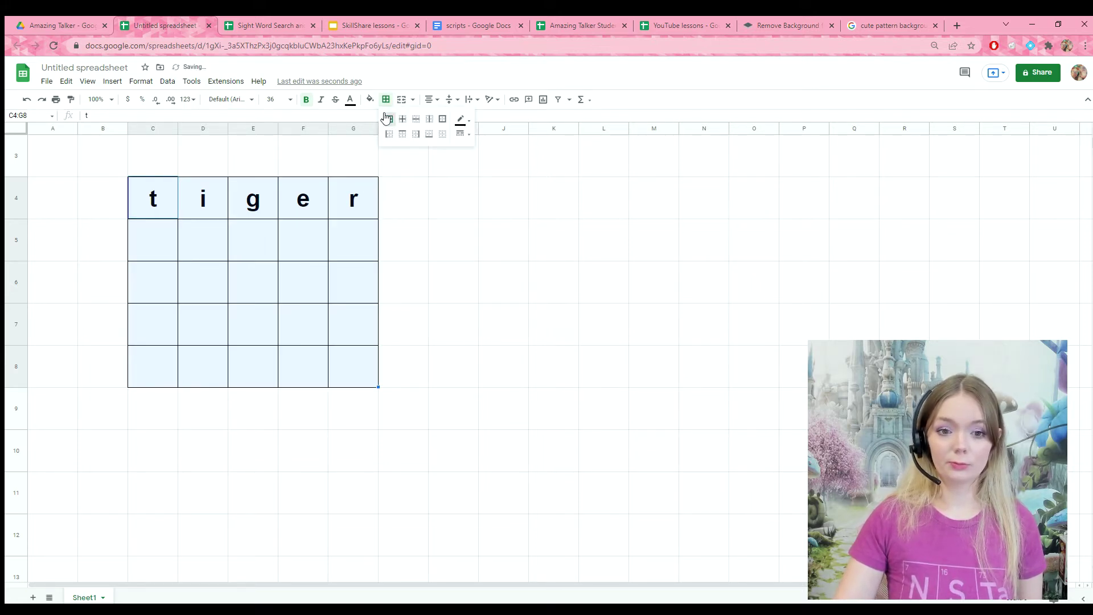
pyautogui.click(461, 120)
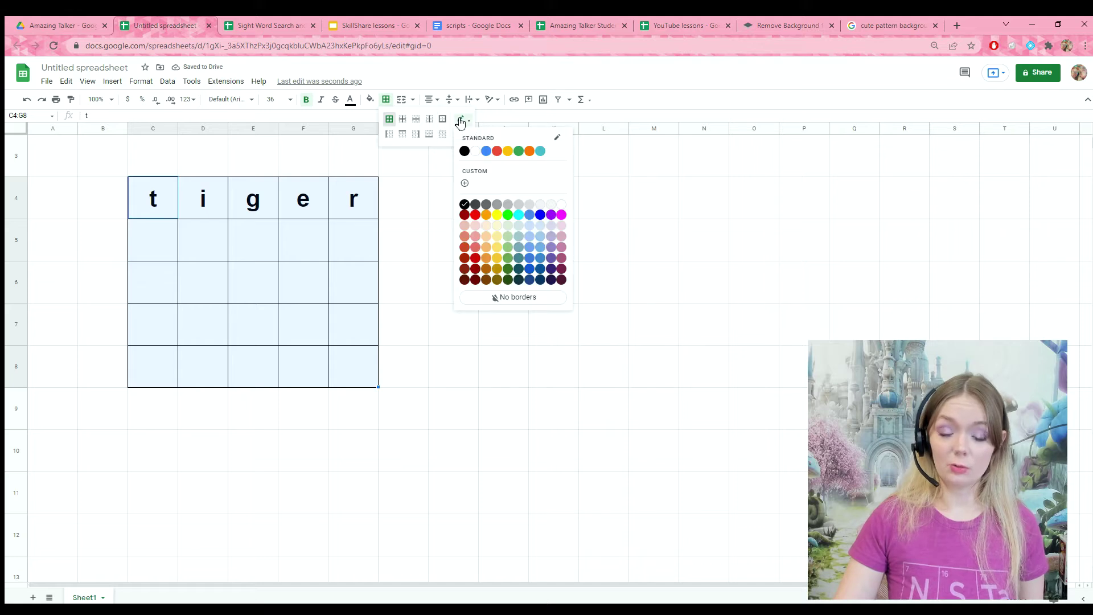
pyautogui.click(449, 127)
pyautogui.click(459, 134)
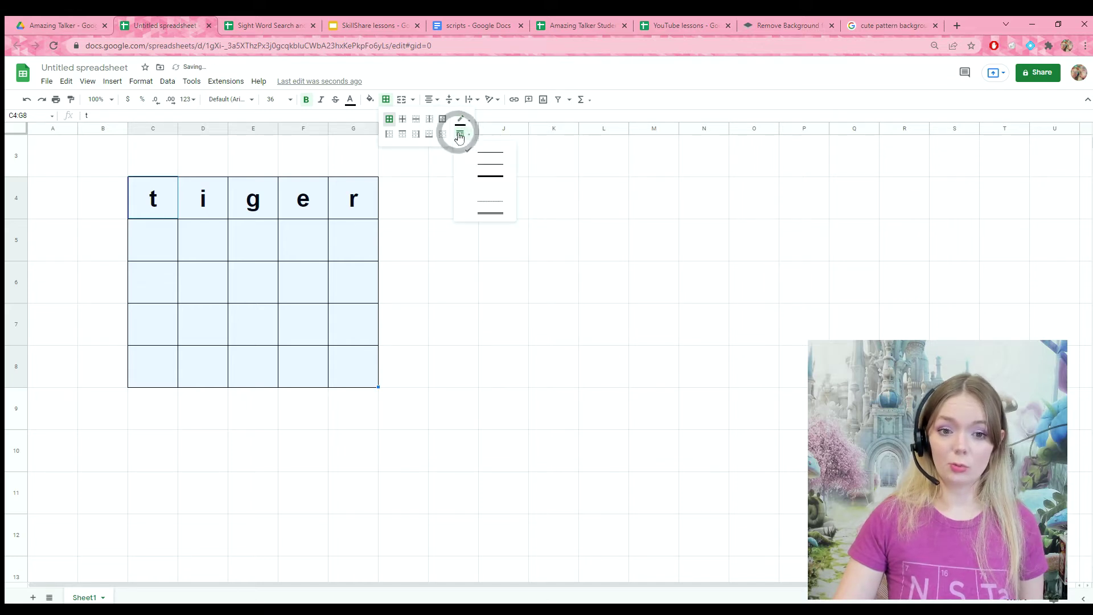
pyautogui.click(472, 164)
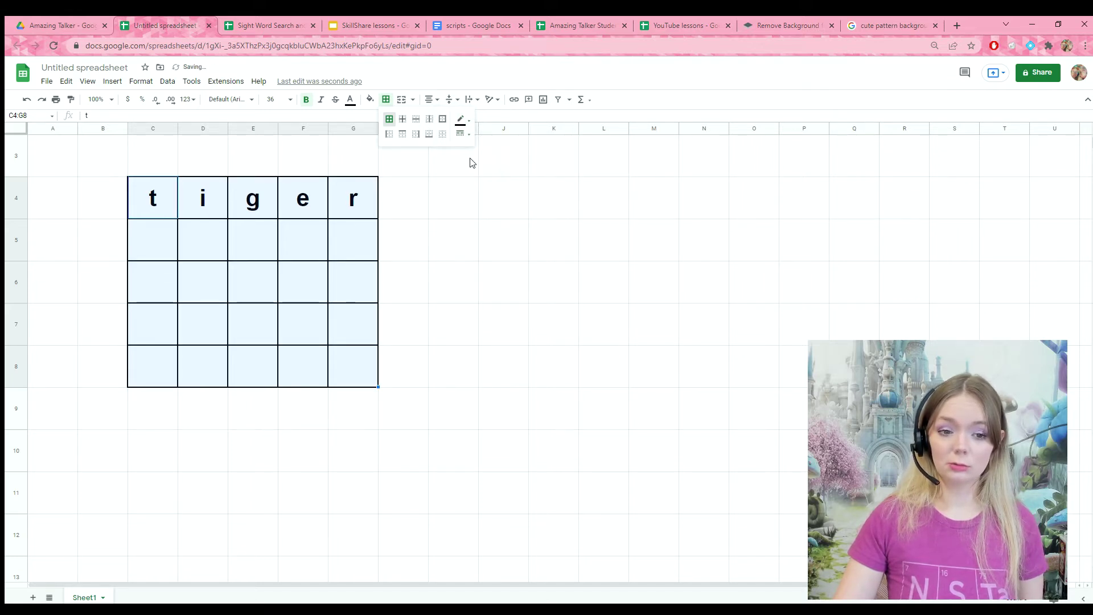
pyautogui.click(437, 205)
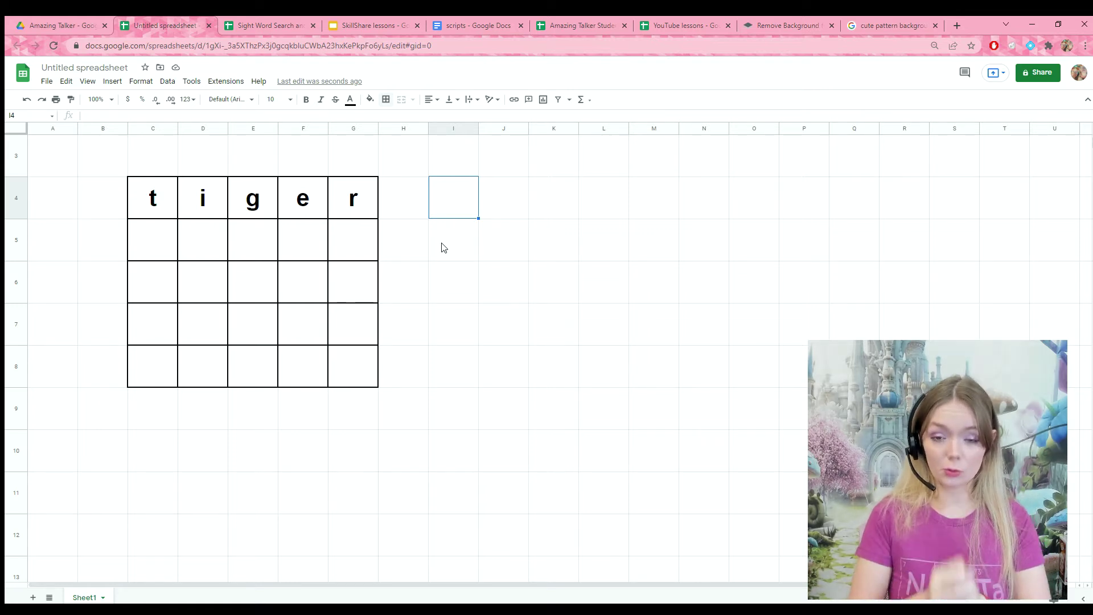
# Enter the word "cat" across cells D6 to F6, one letter per cell.
pyautogui.click(190, 288)
pyautogui.write('c')
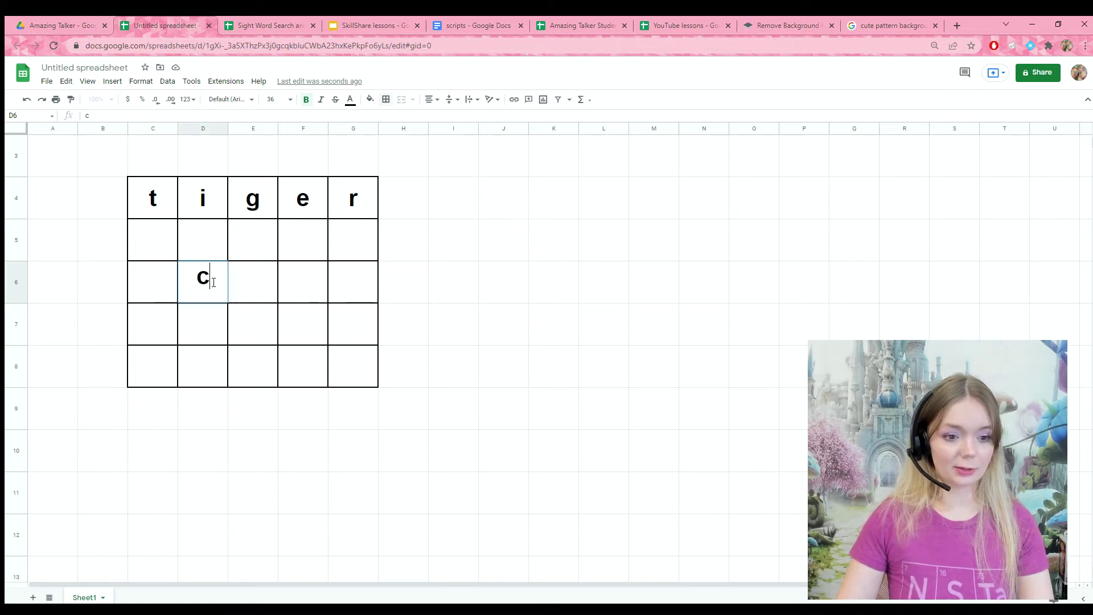
pyautogui.click(264, 283)
pyautogui.write('a')
pyautogui.click(297, 283)
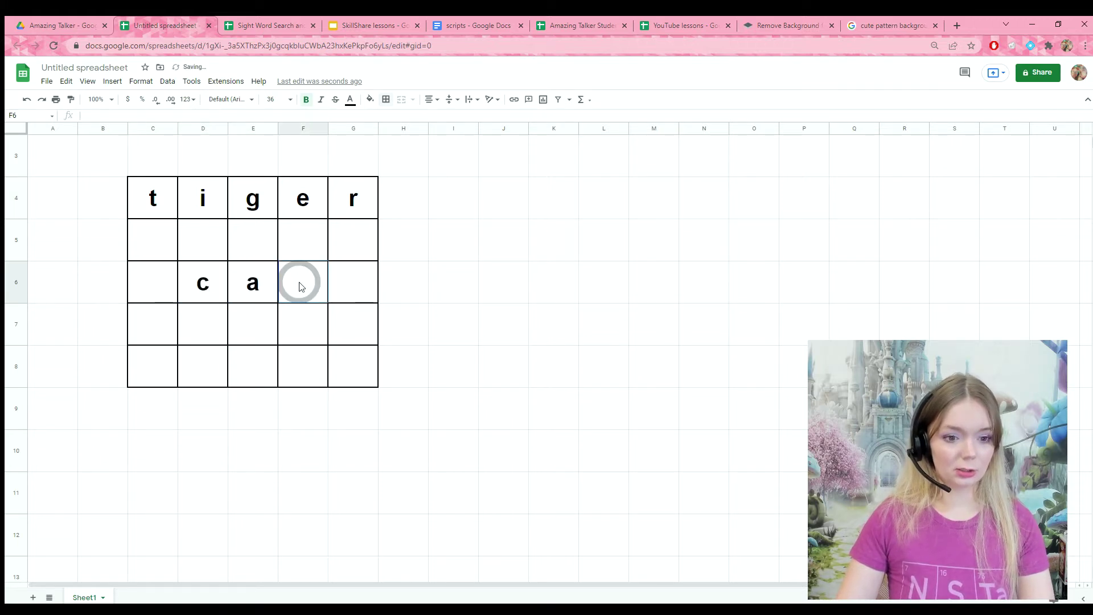
pyautogui.write('t')
pyautogui.click(312, 324)
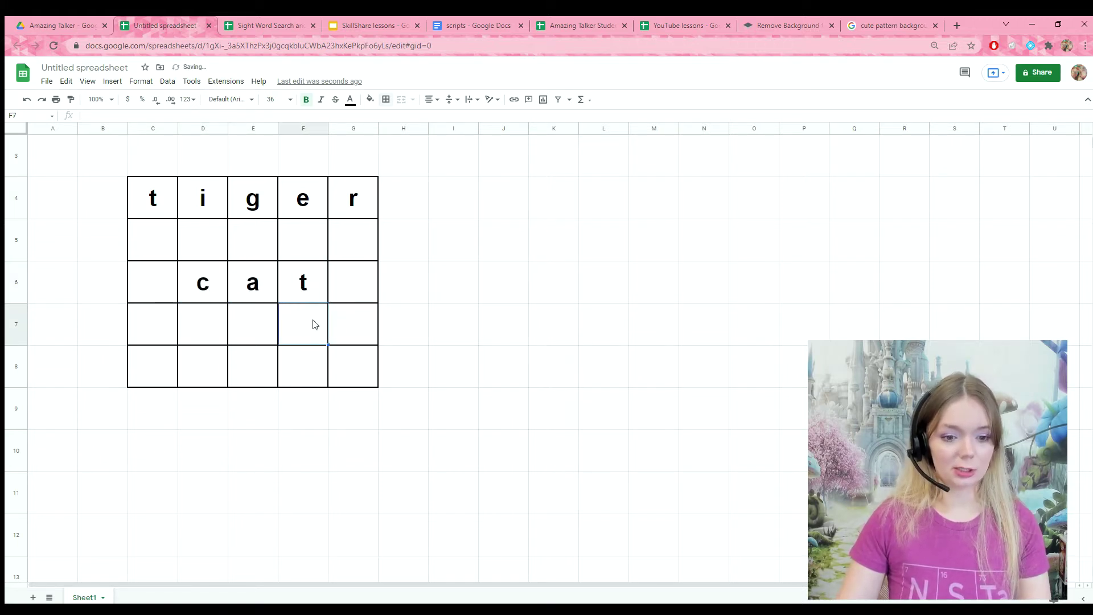
# Enter "g" in C8, "o" in D7 and "t" in F5 of the word search grid.
pyautogui.click(156, 366)
pyautogui.write('g')
pyautogui.click(195, 335)
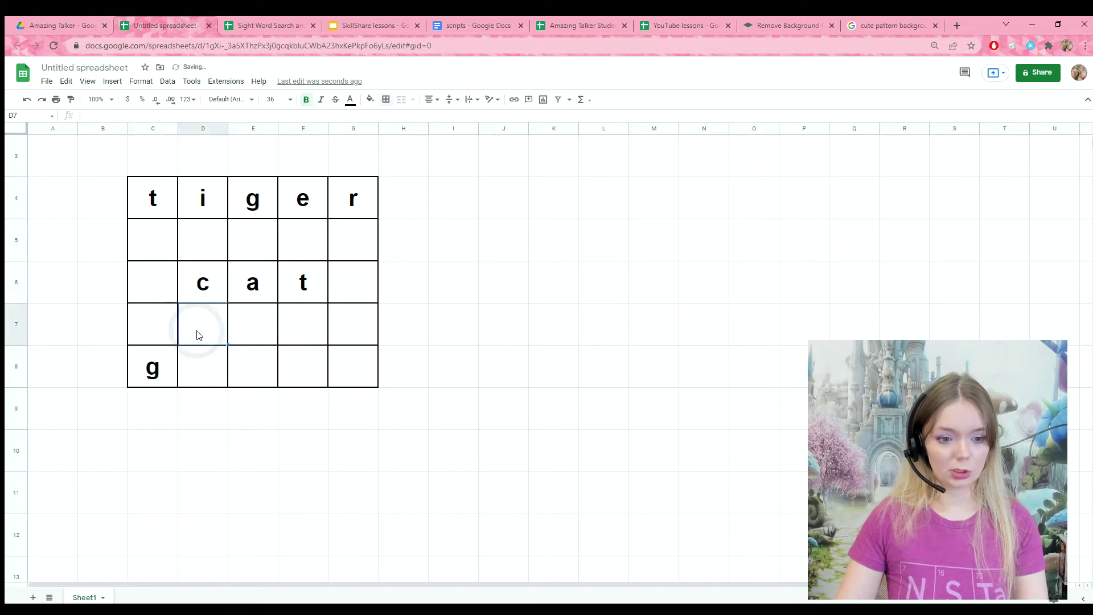
pyautogui.write('o')
pyautogui.click(290, 238)
pyautogui.write('t')
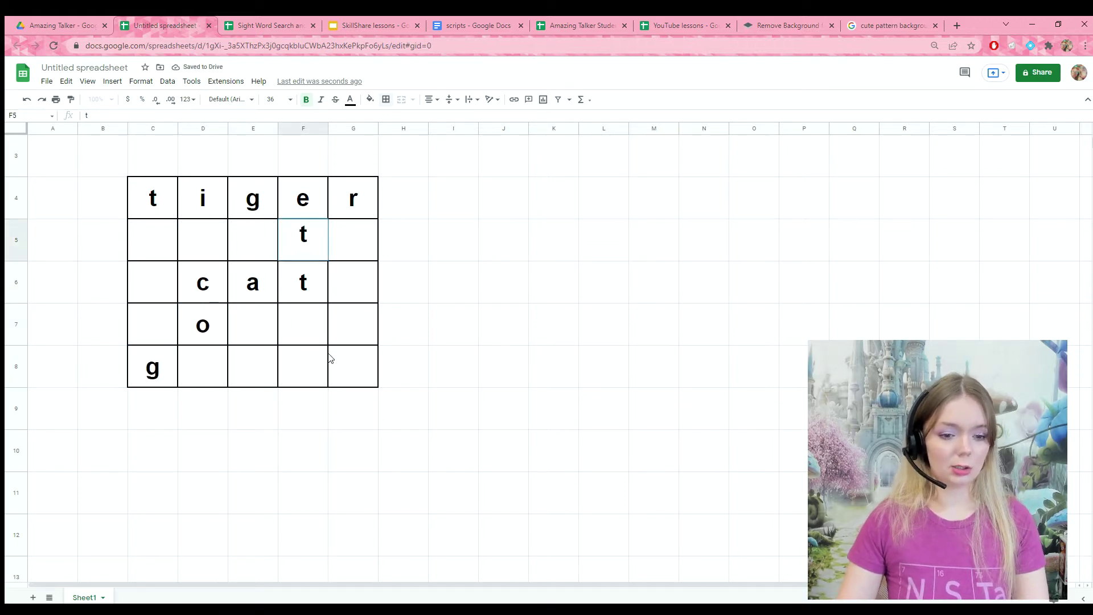
# Enter the word "owl" backwards in the grid's last row, with "o" in G8, "w" in F8 and "l" in E8.
pyautogui.click(355, 363)
pyautogui.write('o')
pyautogui.click(305, 367)
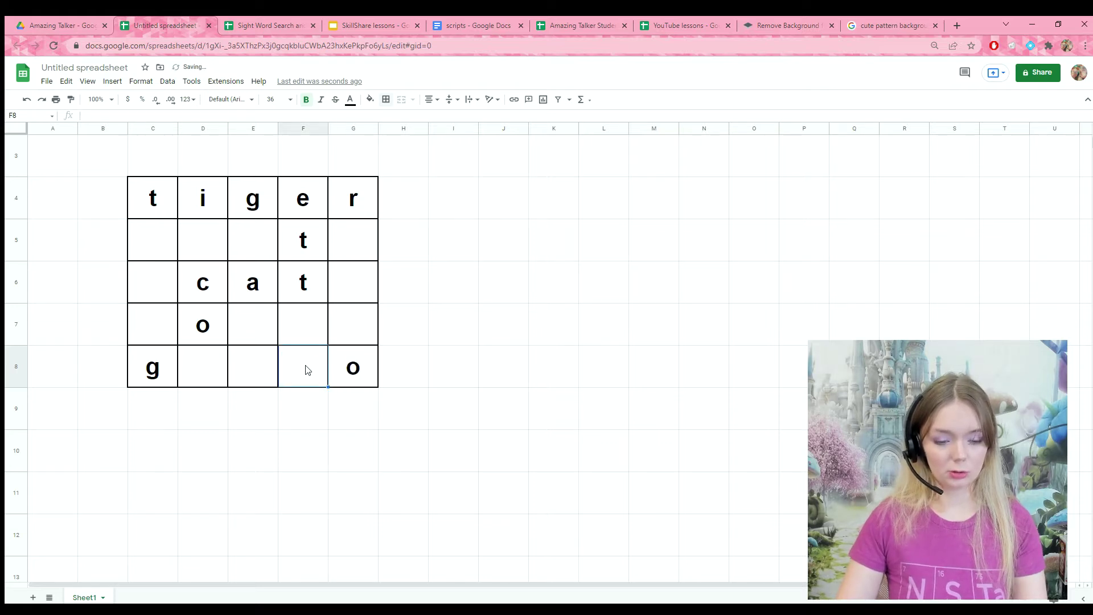
pyautogui.write('w')
pyautogui.click(230, 363)
pyautogui.write('l')
pyautogui.click(412, 378)
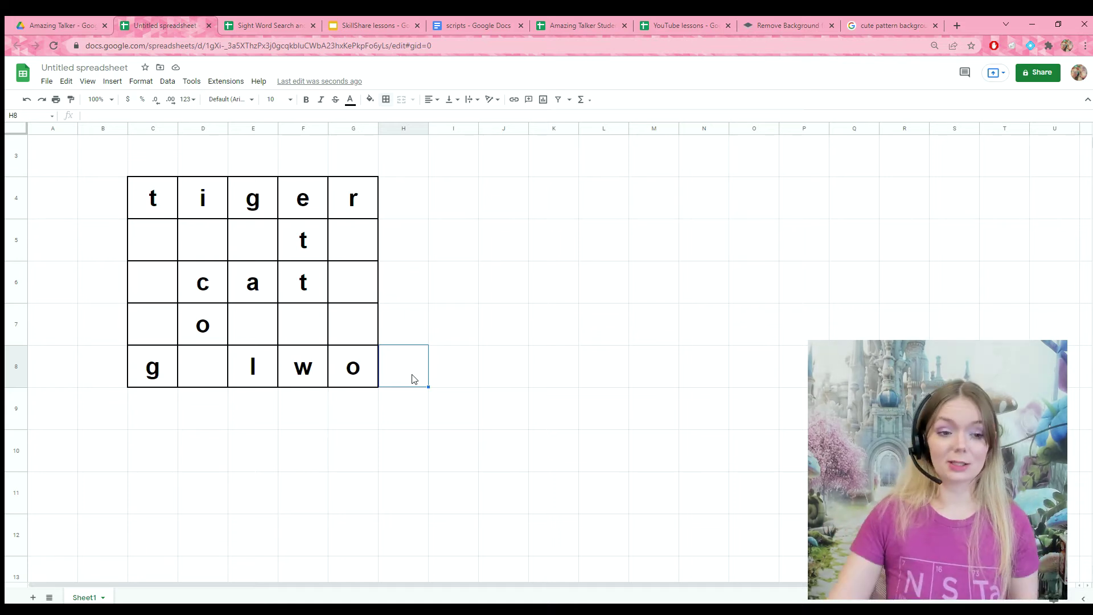
# Fill the empty cells of row 5 in the grid with the letters w, k, c and l.
pyautogui.click(169, 241)
pyautogui.write('w')
pyautogui.press('Tab')
pyautogui.write('k')
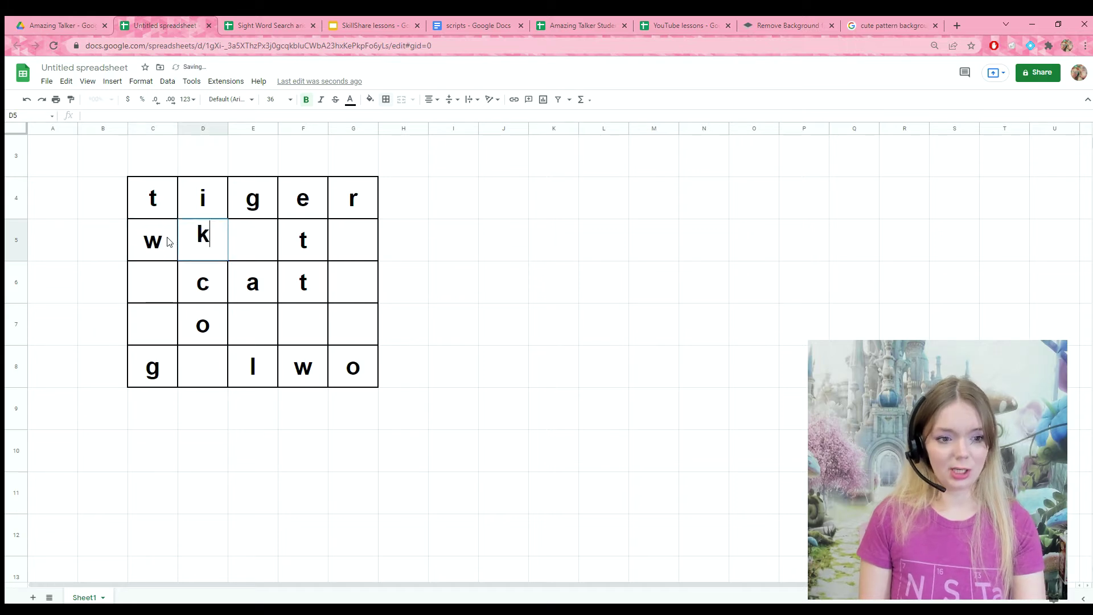
pyautogui.press('Tab')
pyautogui.write('c')
pyautogui.press('Tab')
pyautogui.press('Tab')
pyautogui.write('l')
pyautogui.press('Return')
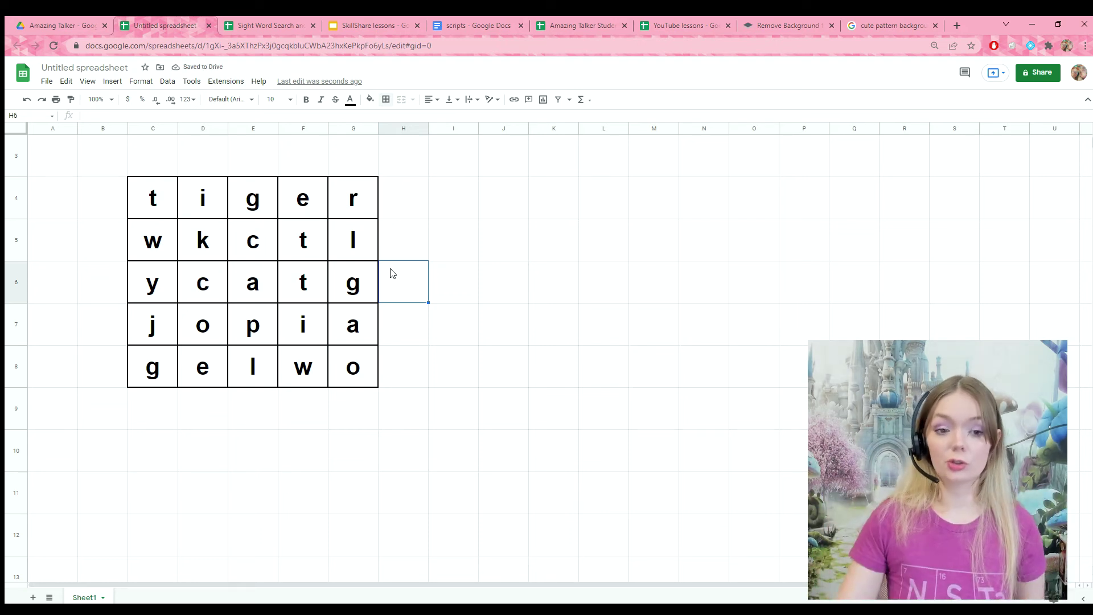
# Copy the letter grid C4:G8 and paste it unlinked onto the Word Search slide of the SkillShare lessons presentation in Google Slides.
pyautogui.moveTo(134, 184); pyautogui.dragTo(351, 371)
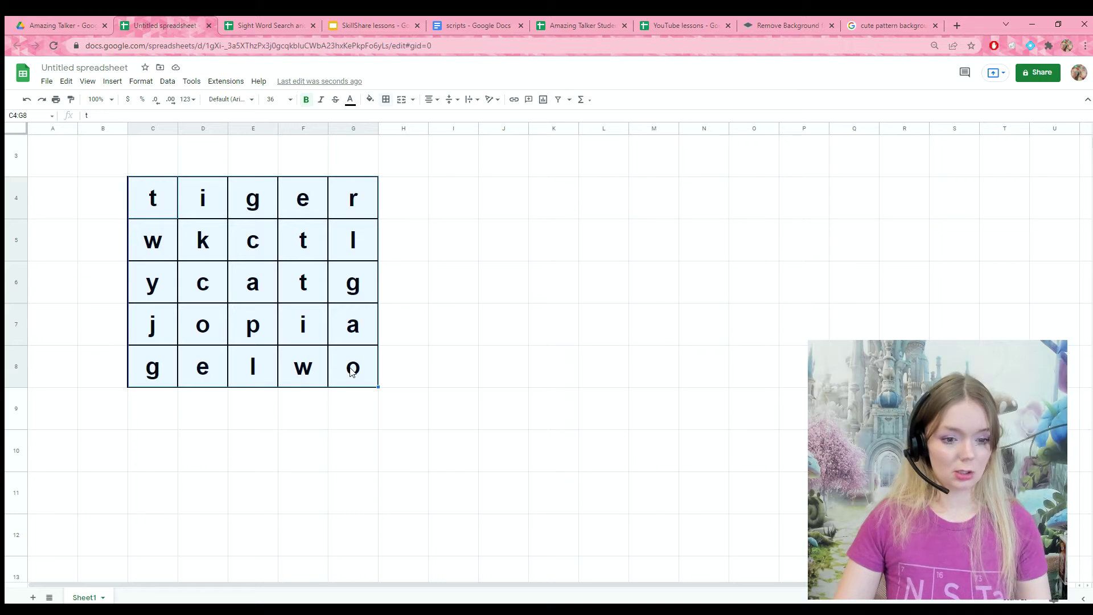
pyautogui.hotkey('ctrl', 'c')
pyautogui.click(370, 25)
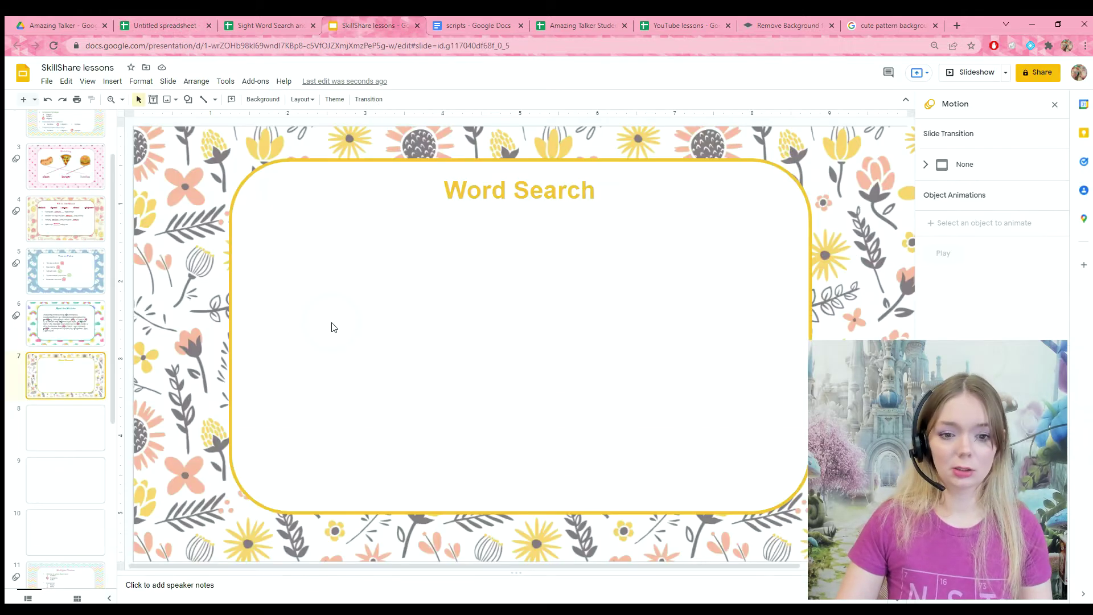
pyautogui.hotkey('ctrl', 'v')
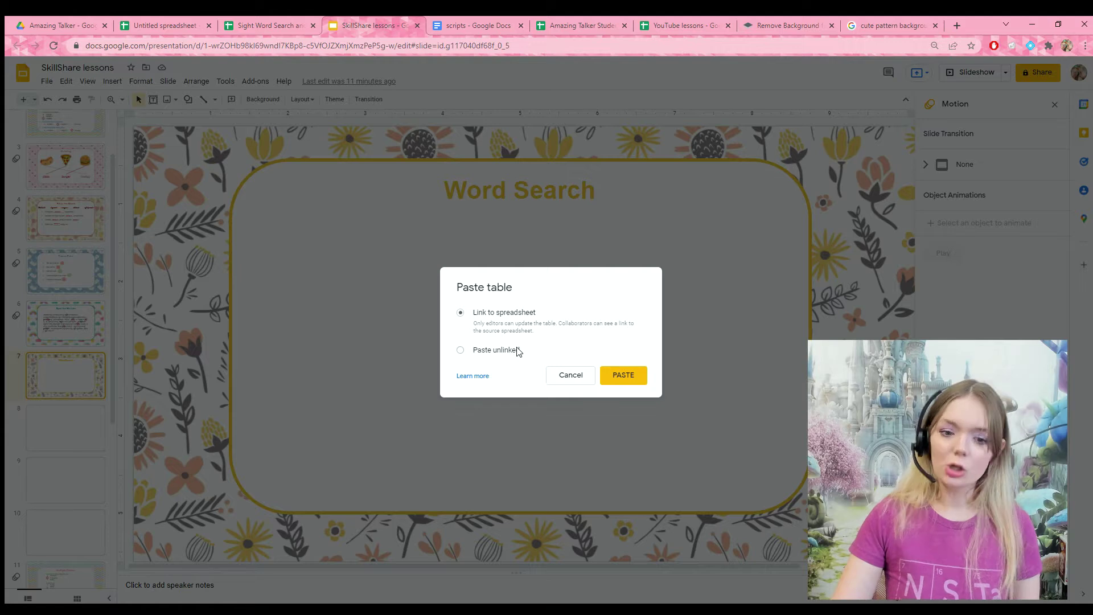
pyautogui.click(461, 350)
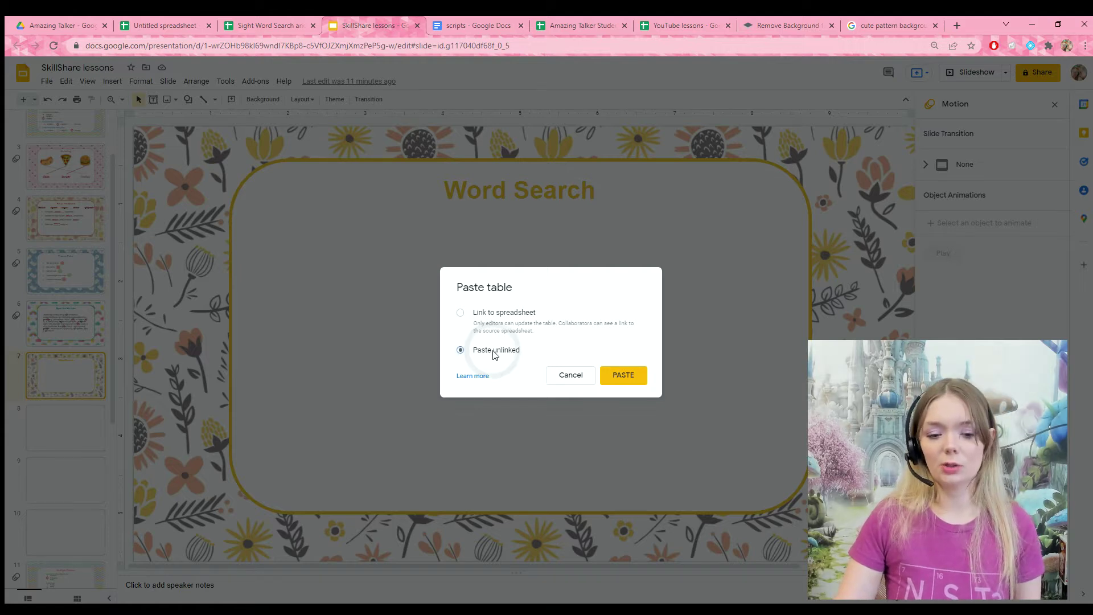
pyautogui.click(621, 375)
# Move the pasted letter table into the slide's white frame and shrink it to fit below the Word Search title.
pyautogui.moveTo(283, 132); pyautogui.dragTo(408, 163)
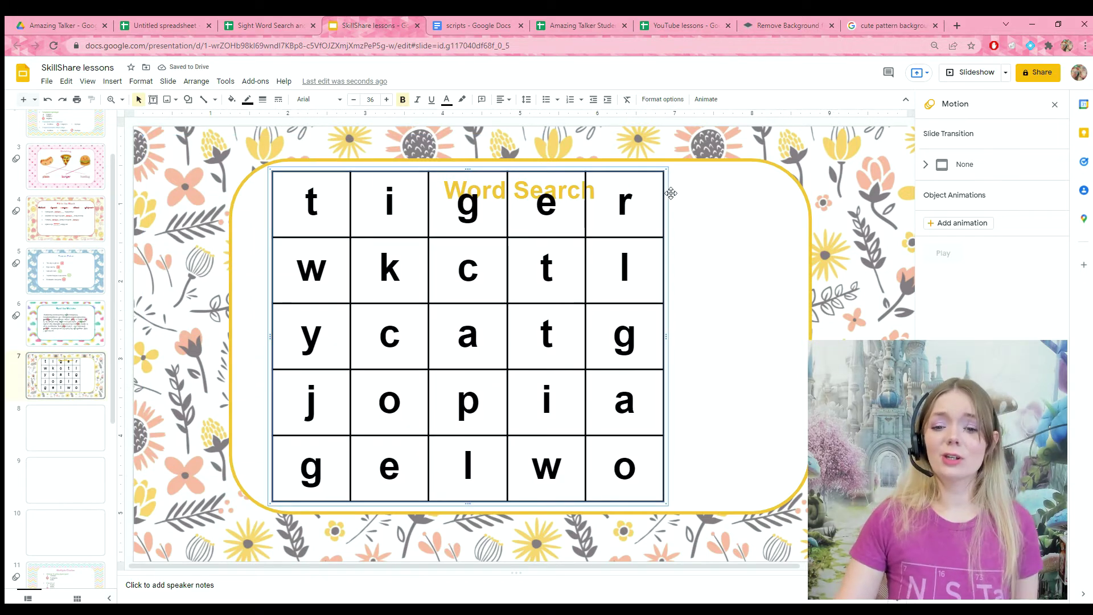
pyautogui.moveTo(665, 168); pyautogui.dragTo(565, 213)
pyautogui.click(629, 272)
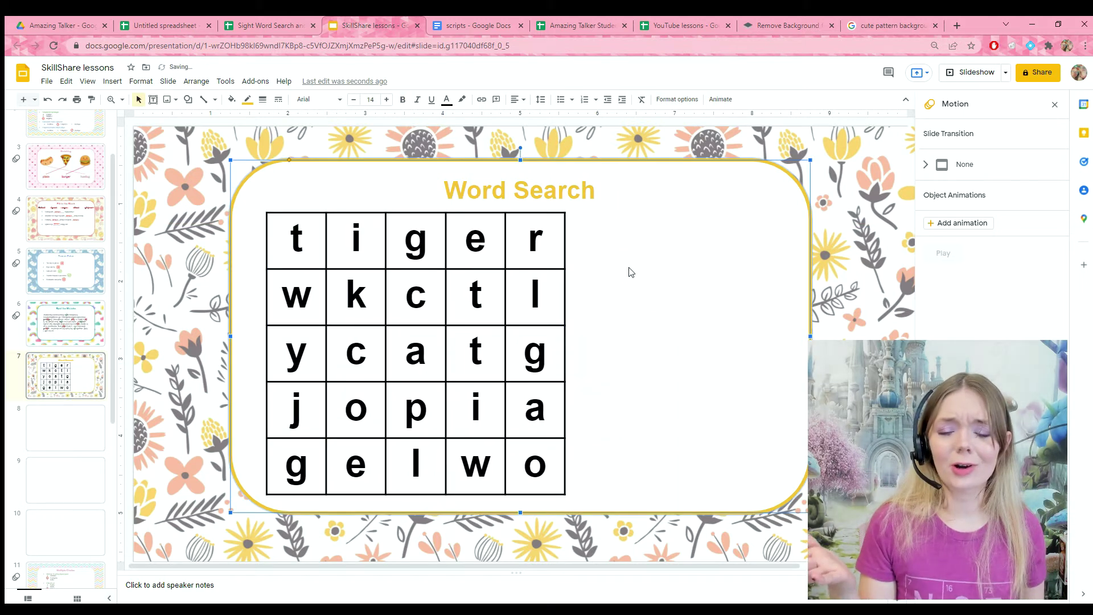